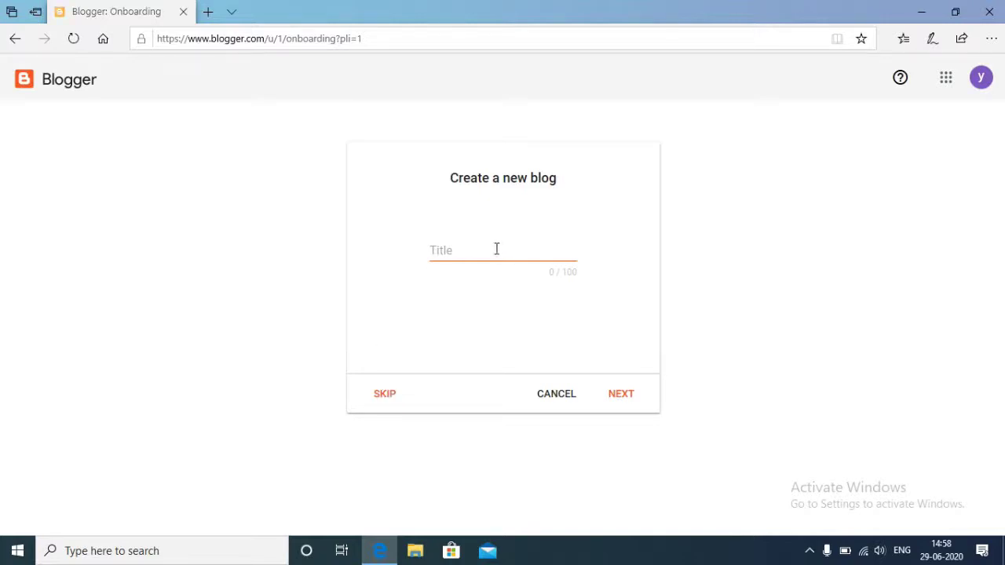
pyautogui.click(537, 242)
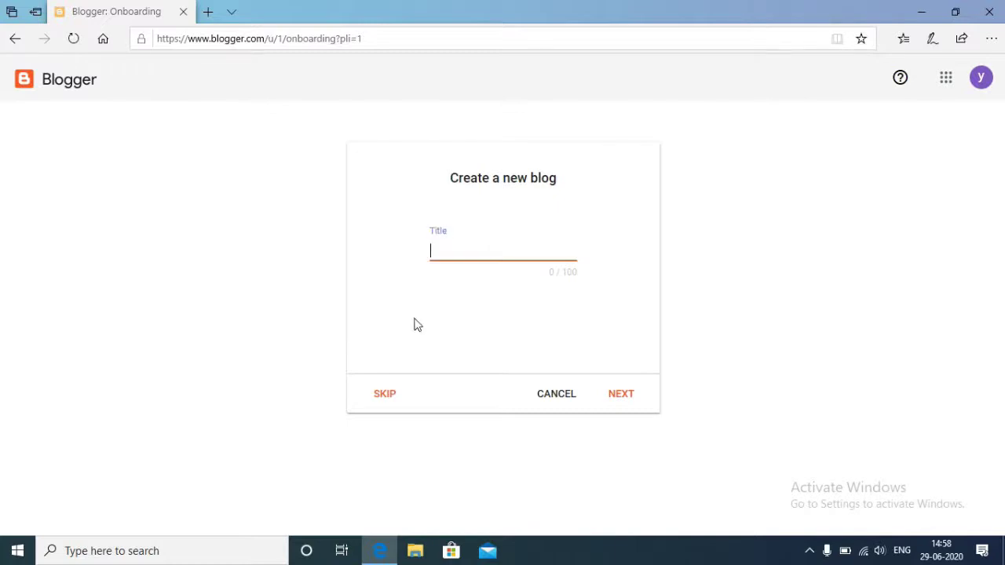
pyautogui.click(381, 398)
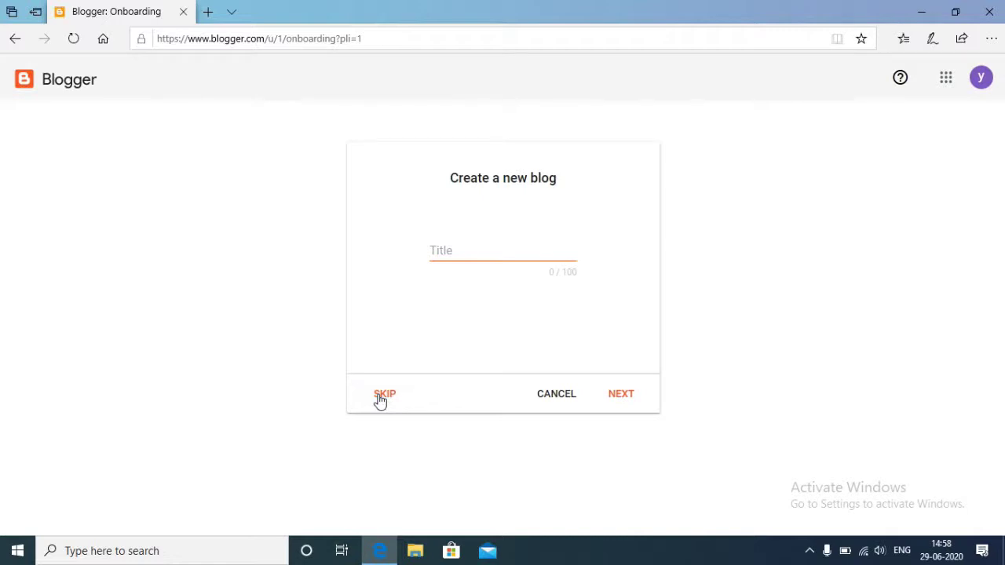
pyautogui.click(382, 396)
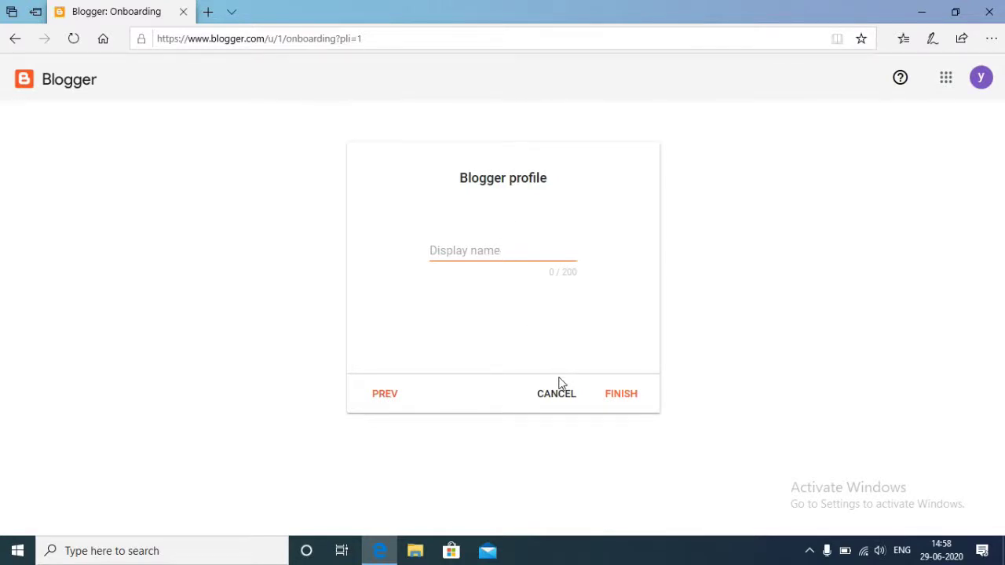
pyautogui.click(380, 399)
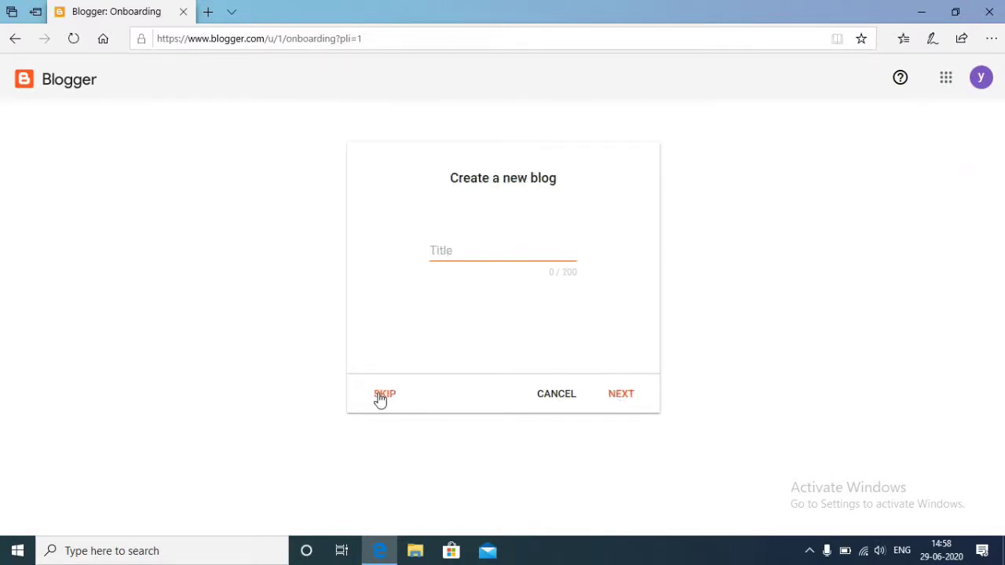
# Title the new blog YTM and continue to its address.
pyautogui.click(483, 245)
pyautogui.write('YTM')
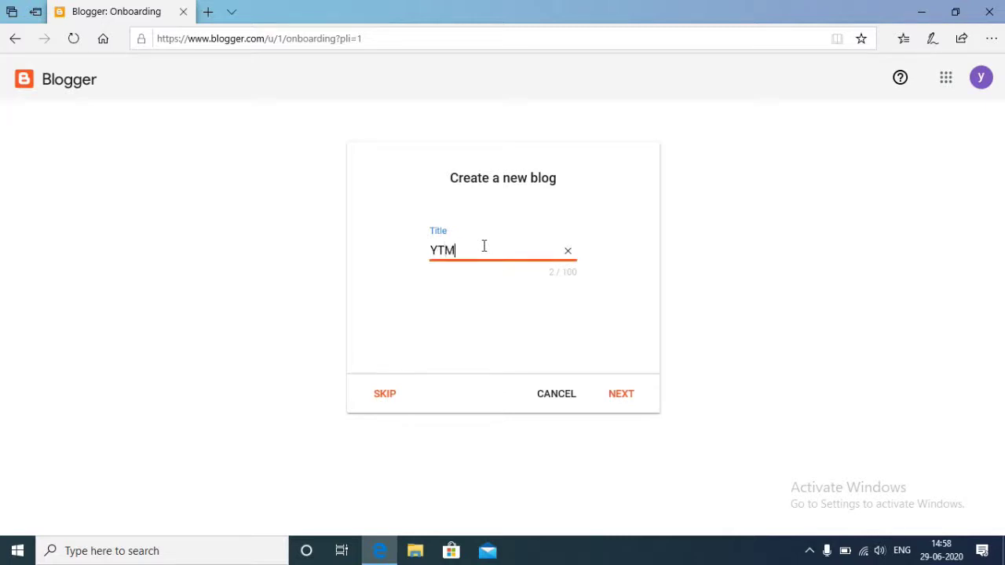
pyautogui.click(621, 394)
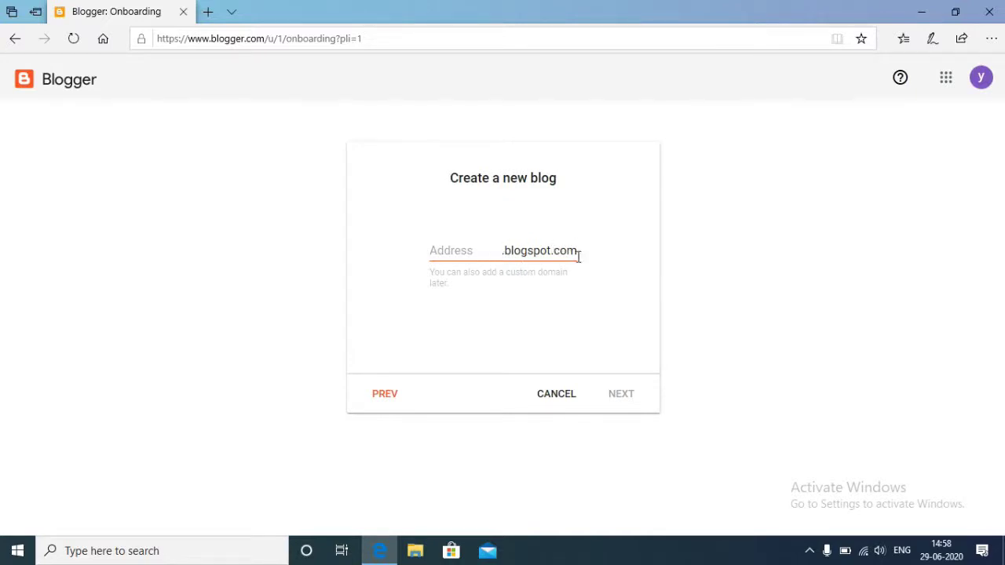
# Set the new blog's address to ytm123.blogspot.com and continue to the profile.
pyautogui.click(473, 254)
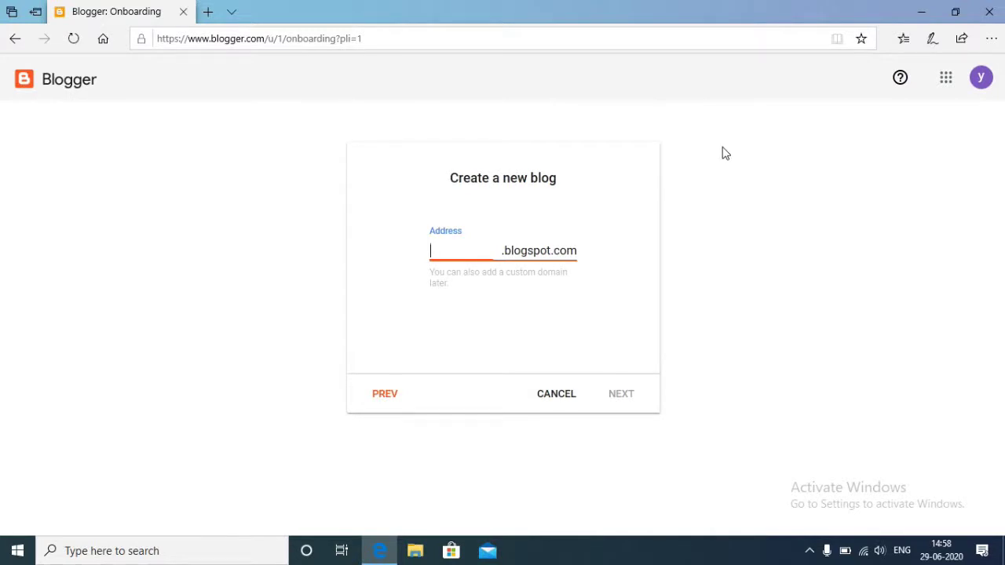
pyautogui.write('ytm')
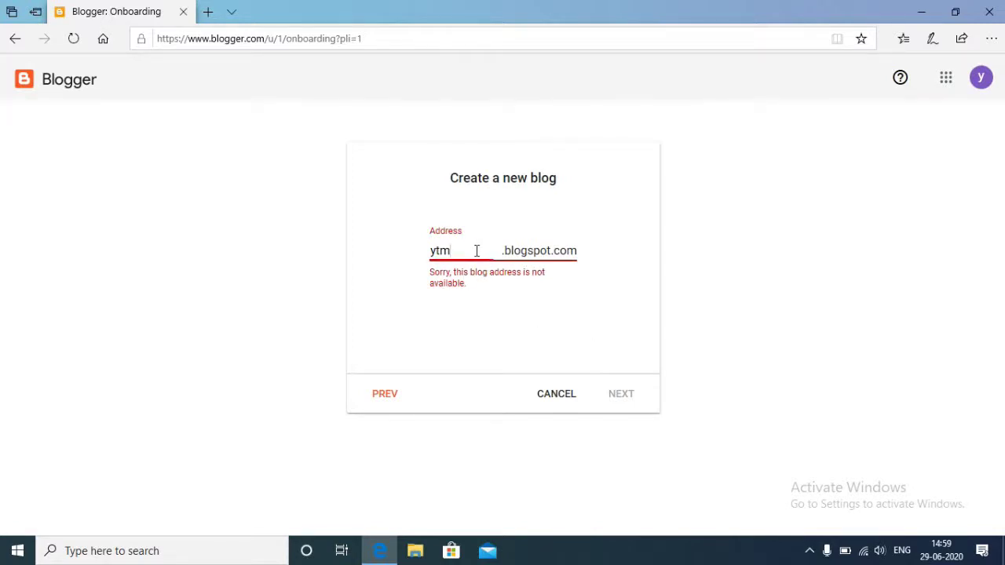
pyautogui.write('123')
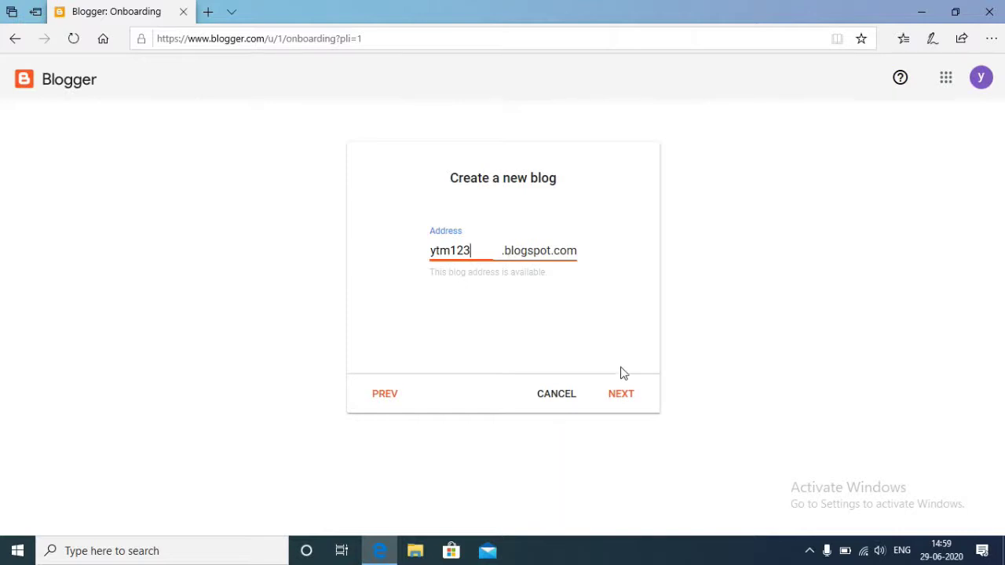
pyautogui.click(620, 395)
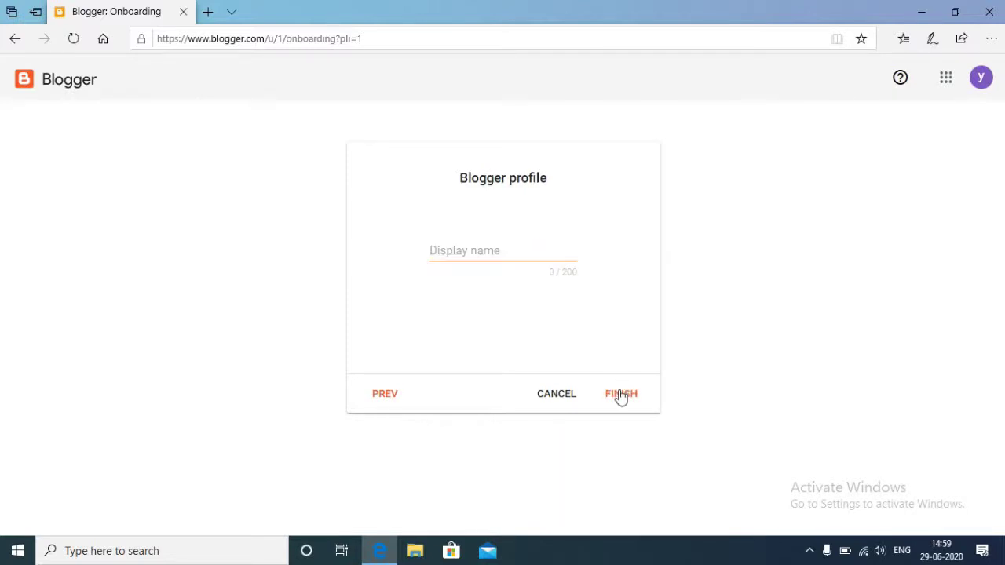
# Enter the blogger's display name in the profile and finish creating the blog.
pyautogui.click(481, 250)
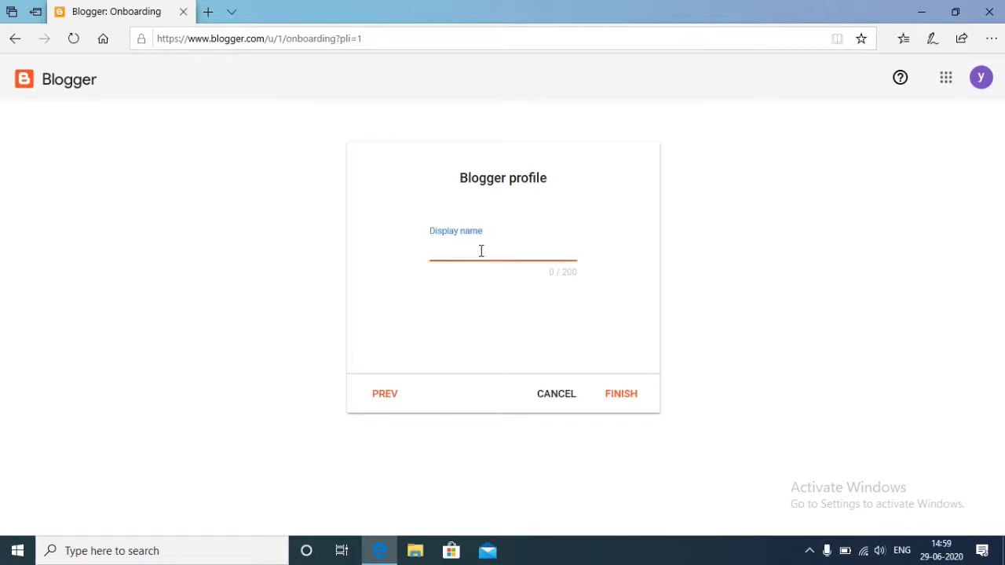
pyautogui.write('m')
pyautogui.press('BackSpace')
pyautogui.write('Mahesh')
pyautogui.click(613, 395)
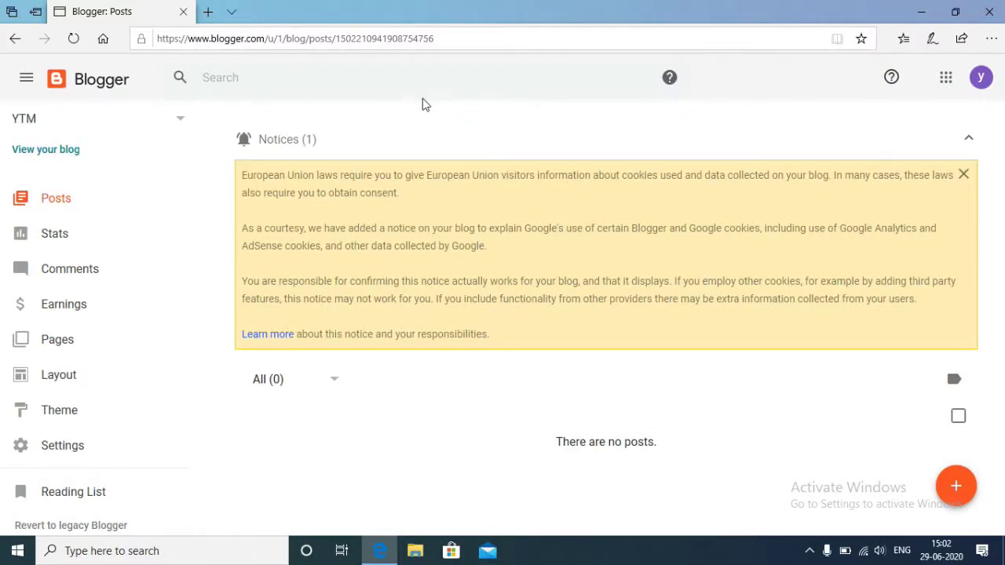
# View the live YTM blog and examine its title and post area.
pyautogui.click(37, 155)
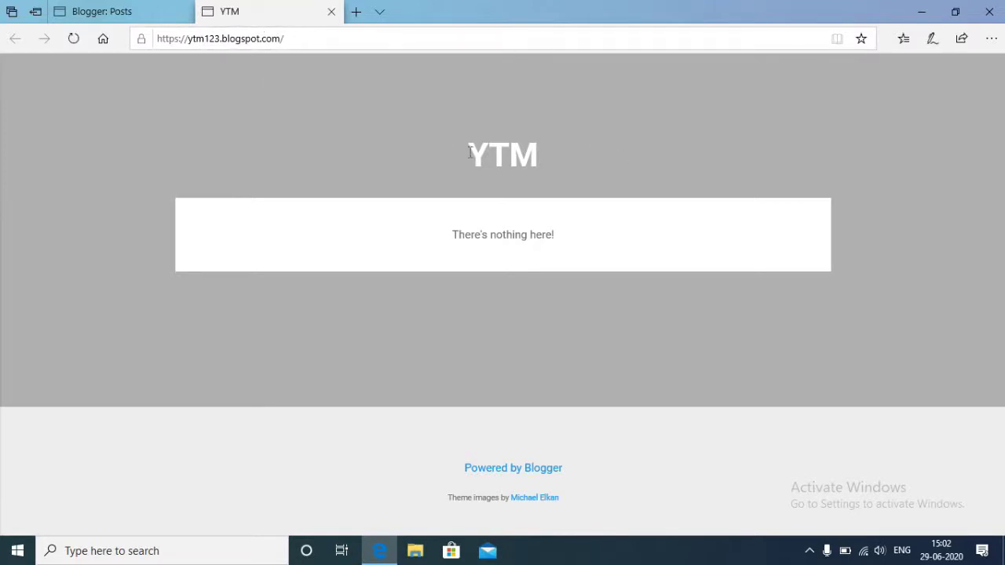
pyautogui.moveTo(471, 155); pyautogui.dragTo(540, 158)
pyautogui.click(548, 157)
pyautogui.moveTo(988, 238); pyautogui.dragTo(839, 324)
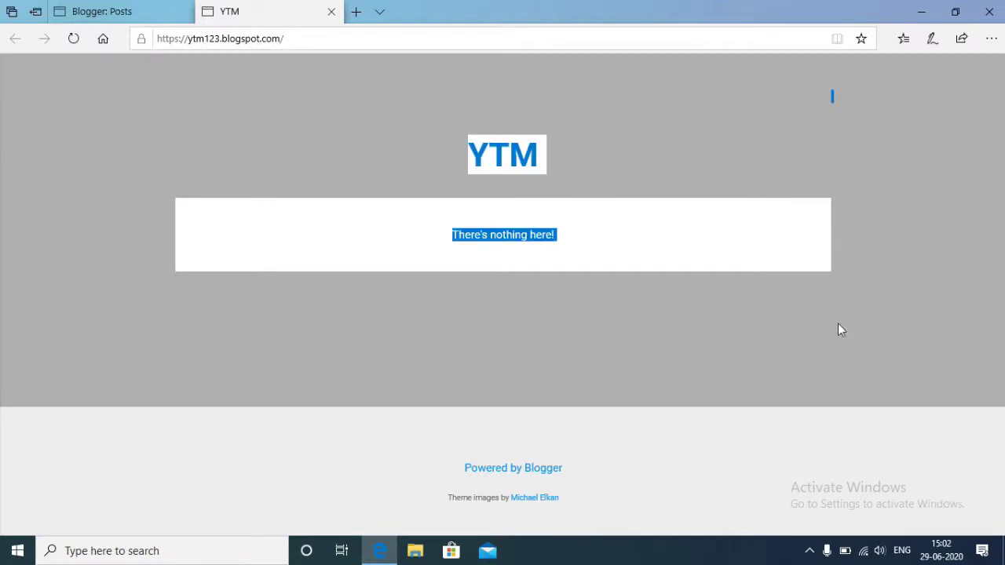
pyautogui.click(888, 128)
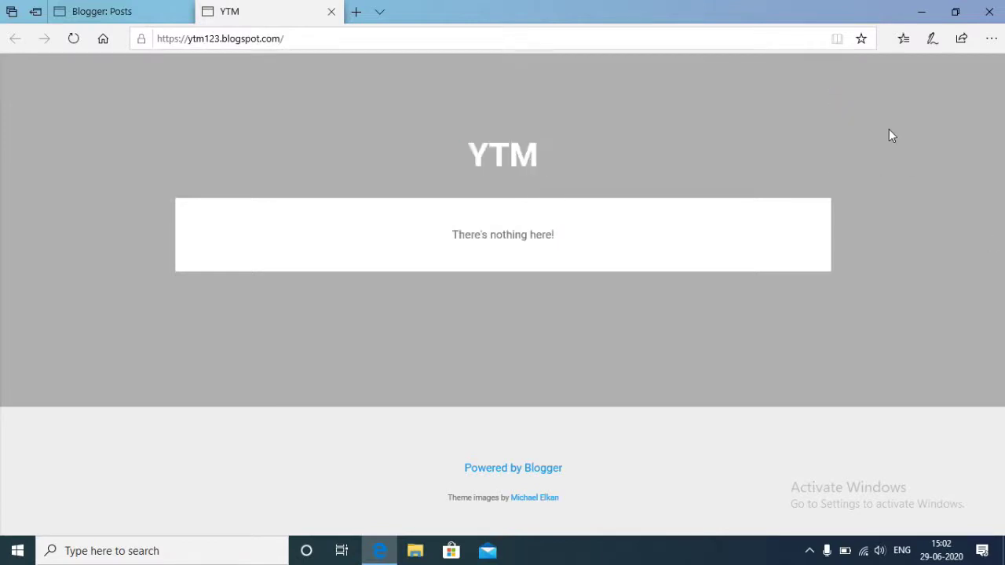
# Return to the YTM blog's post list and create a new post.
pyautogui.click(102, 9)
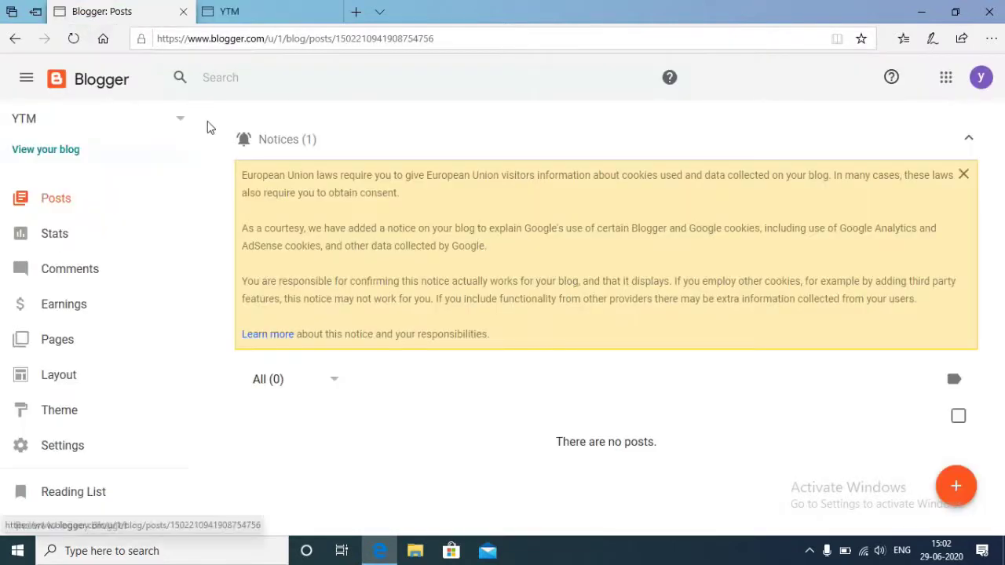
pyautogui.click(60, 202)
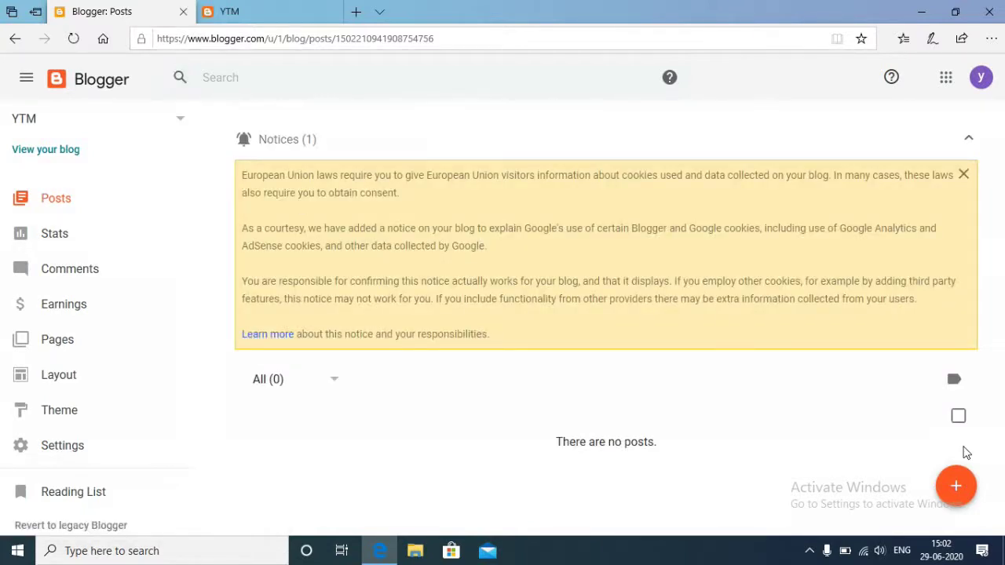
pyautogui.click(955, 489)
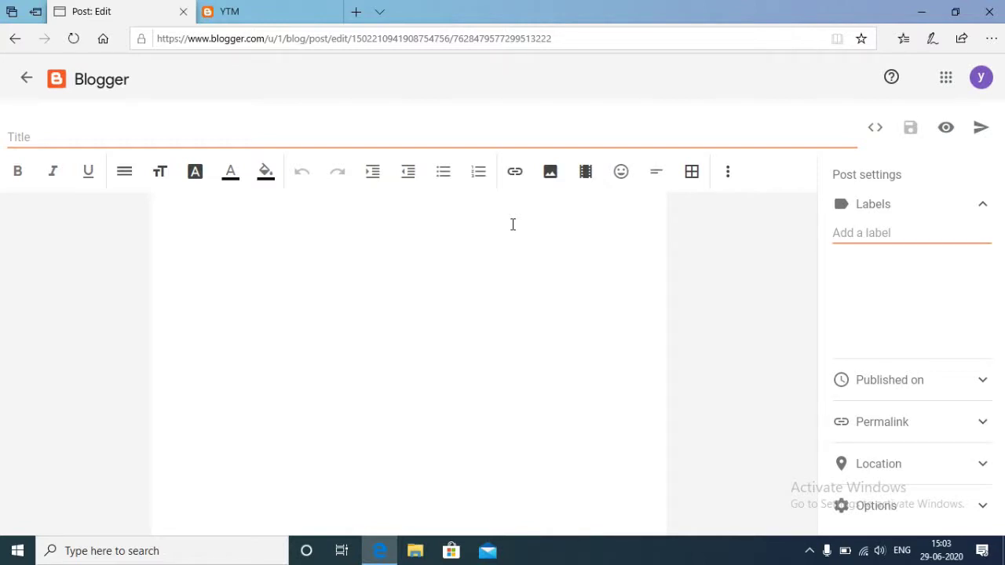
# Try to add a web address link set to open in a new window, and dismiss the link settings.
pyautogui.click(515, 173)
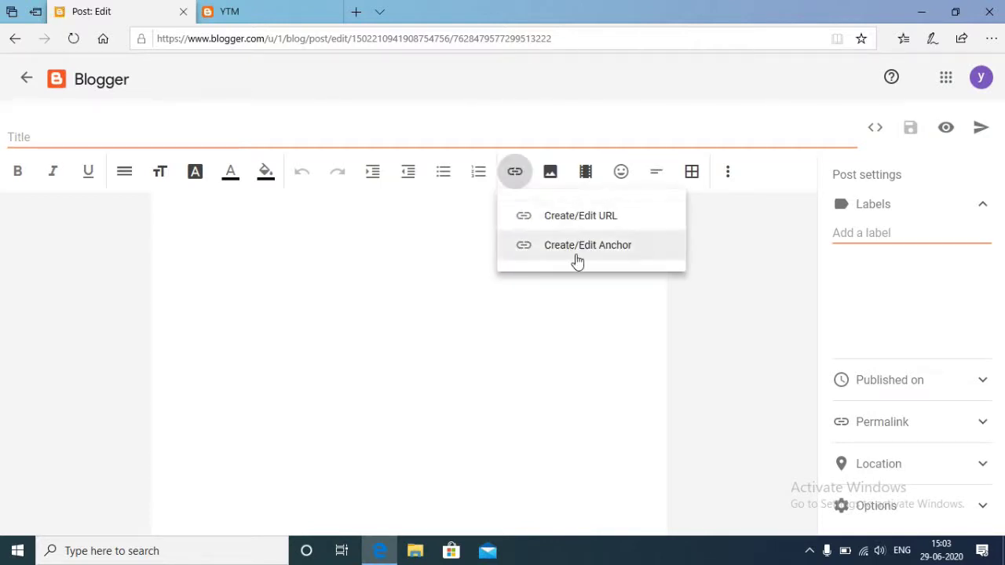
pyautogui.click(607, 219)
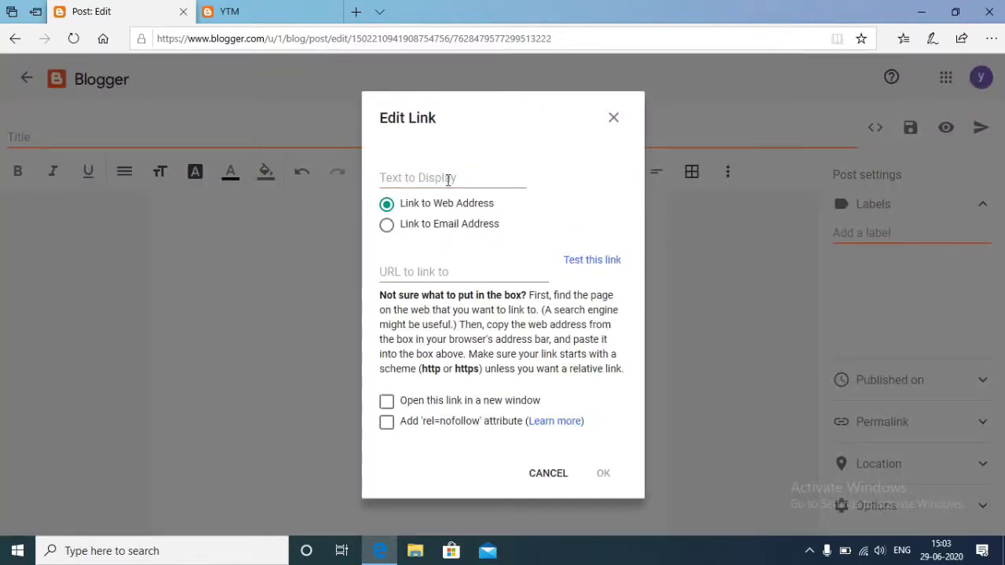
pyautogui.click(447, 178)
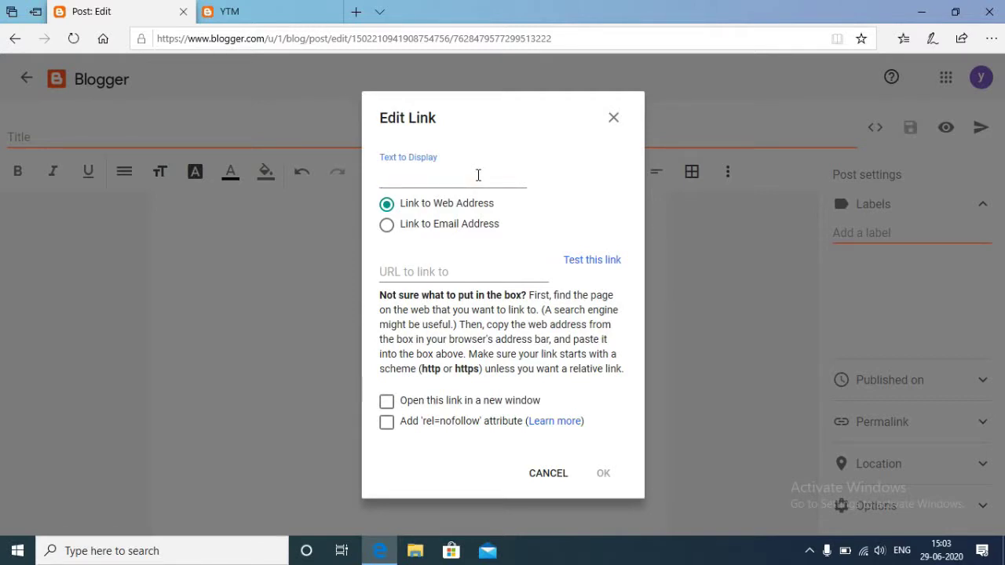
pyautogui.press('F12')
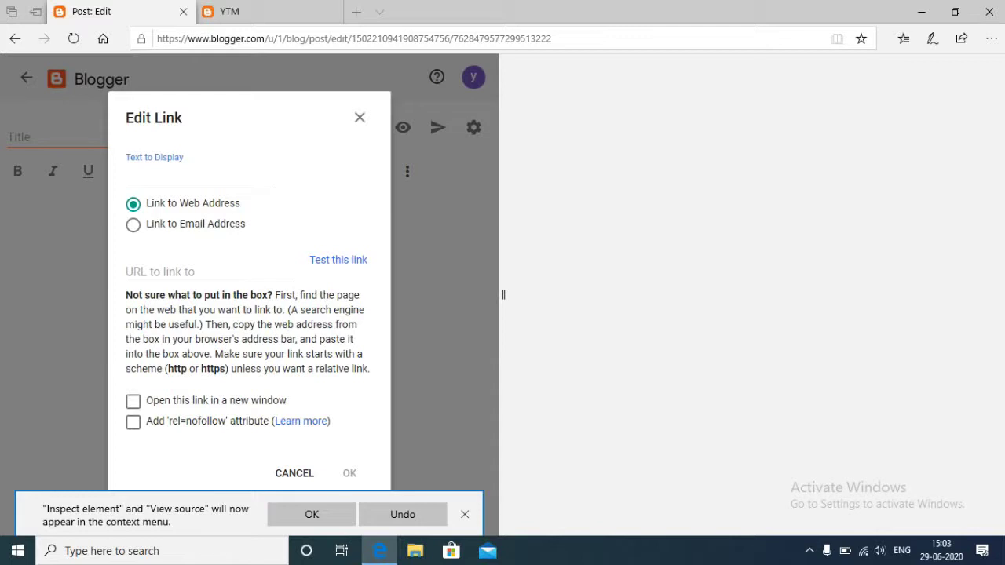
pyautogui.click(195, 182)
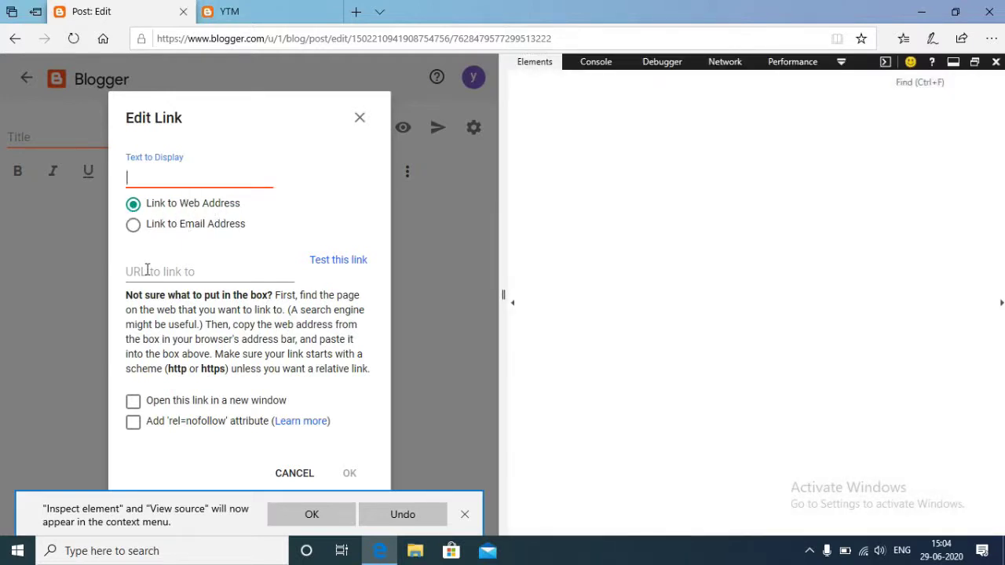
pyautogui.click(147, 269)
pyautogui.click(995, 61)
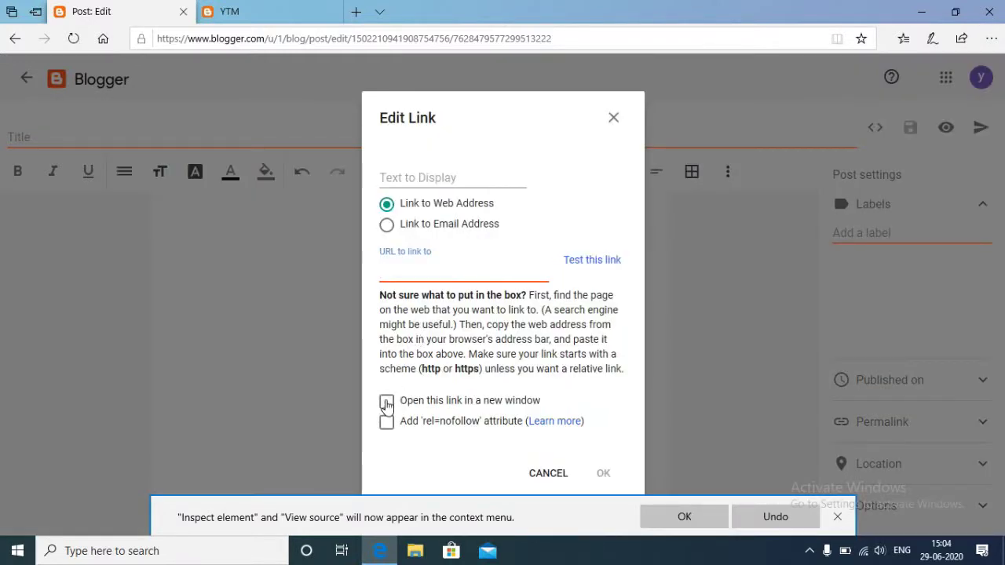
pyautogui.click(386, 403)
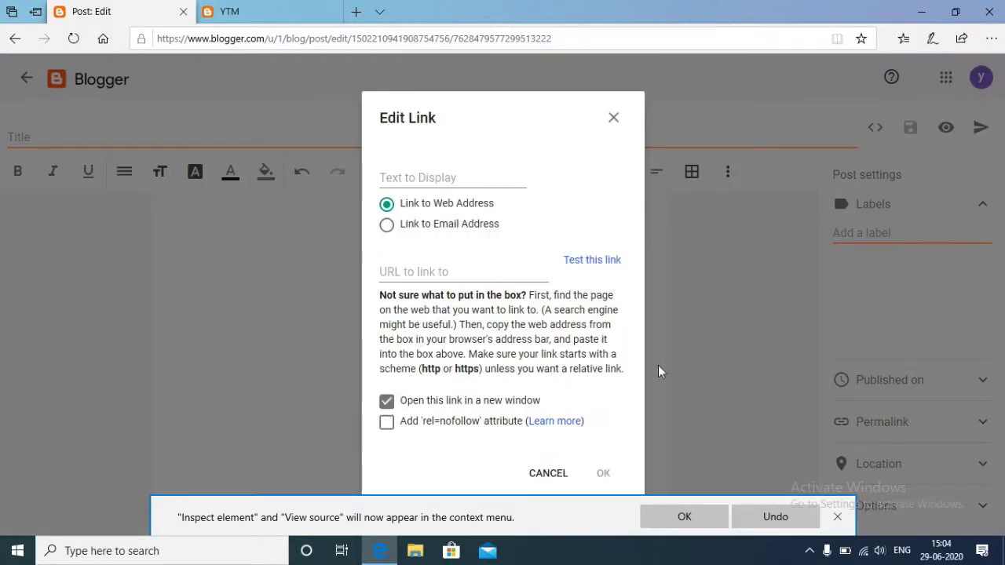
pyautogui.click(618, 121)
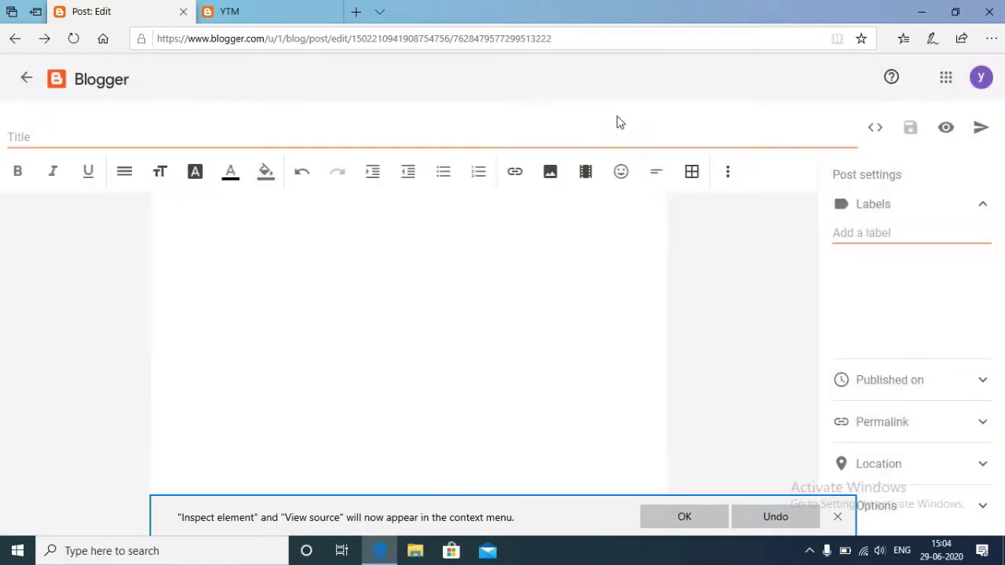
pyautogui.click(838, 519)
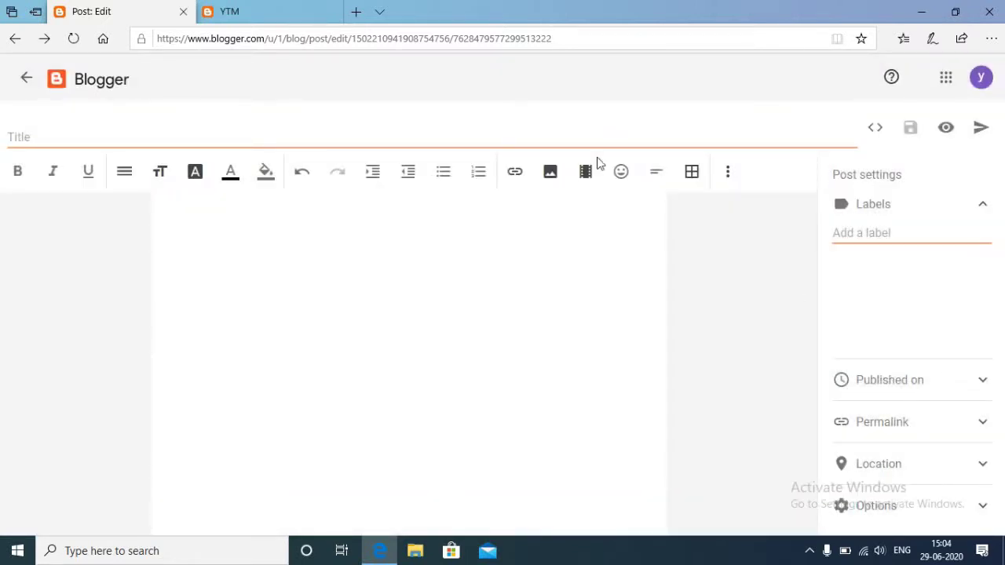
# Examine the post editor's image, video and text size options, including uploading an image from the computer.
pyautogui.click(548, 174)
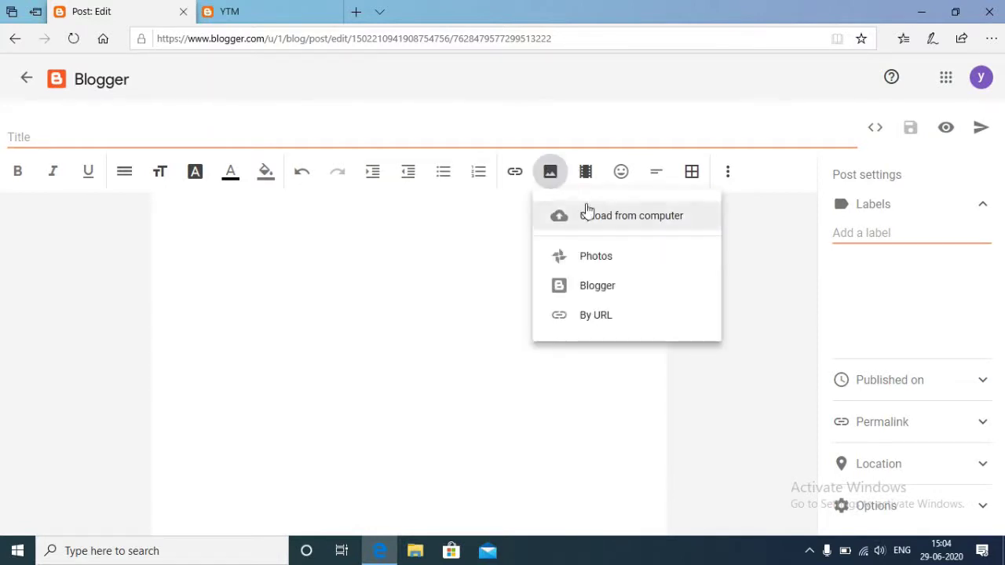
pyautogui.click(603, 220)
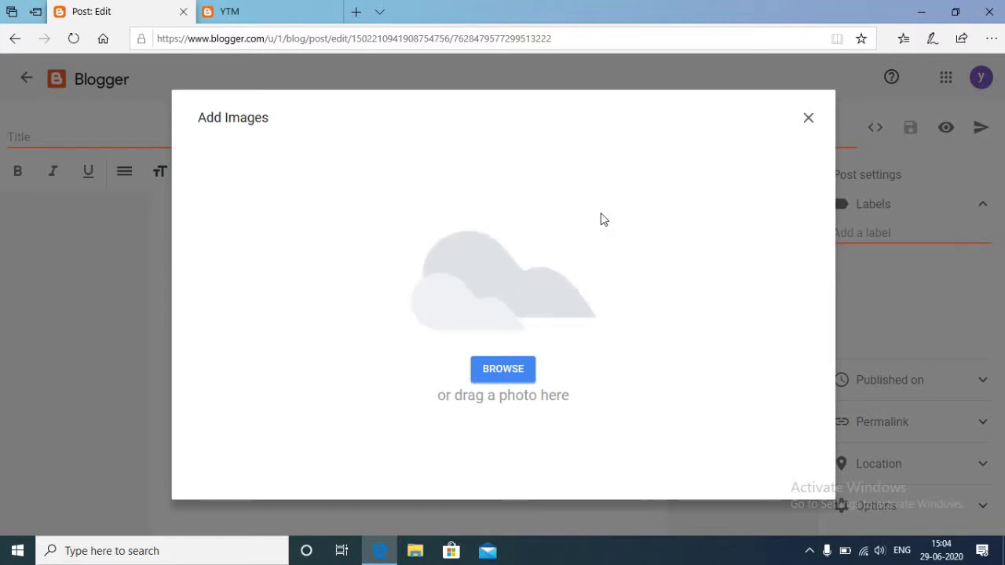
pyautogui.click(518, 378)
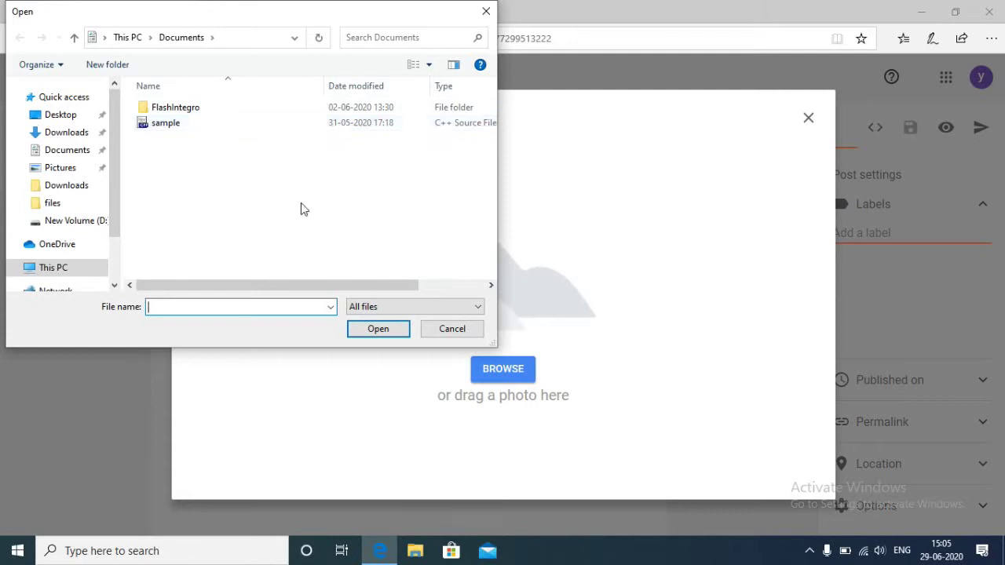
pyautogui.click(486, 12)
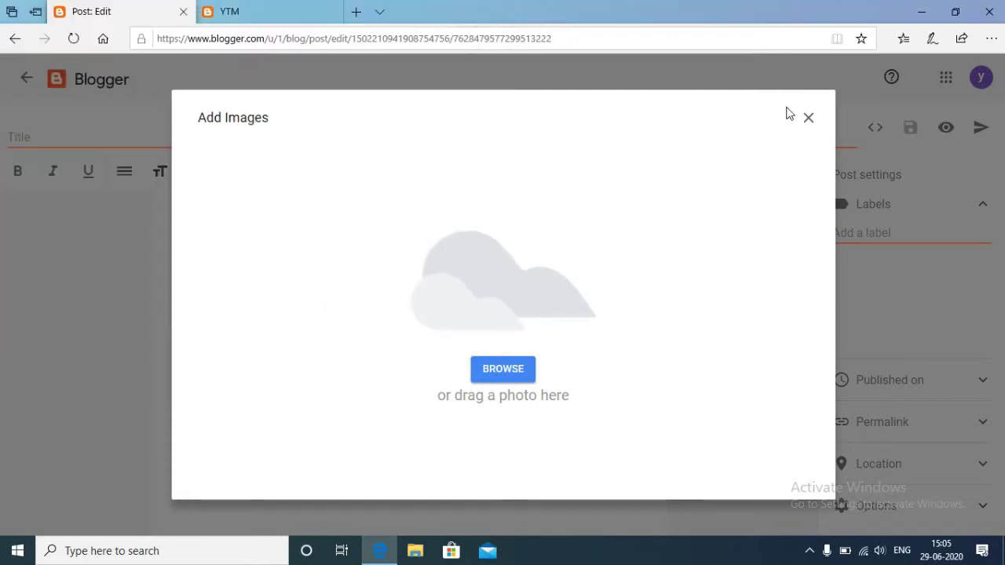
pyautogui.click(806, 119)
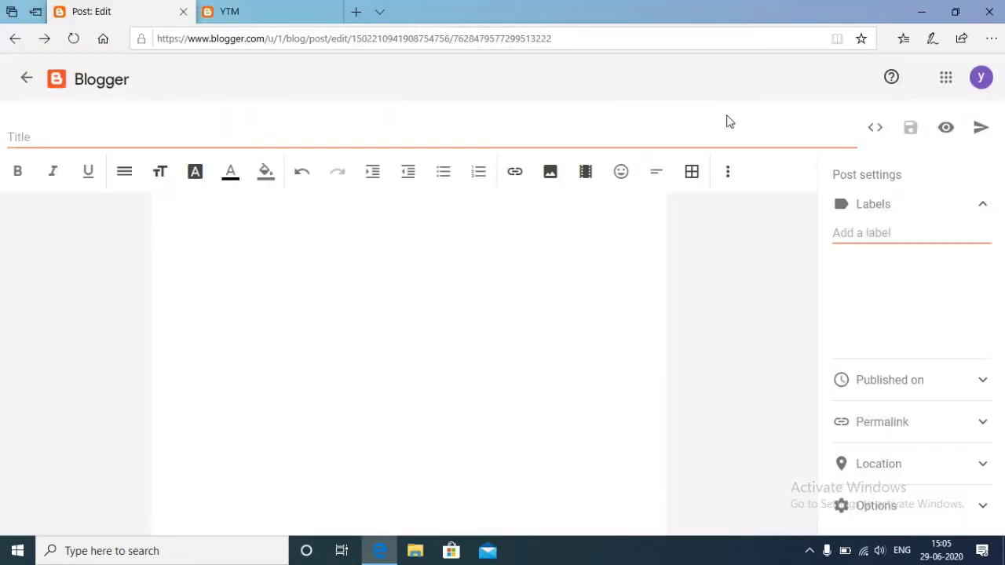
pyautogui.click(587, 174)
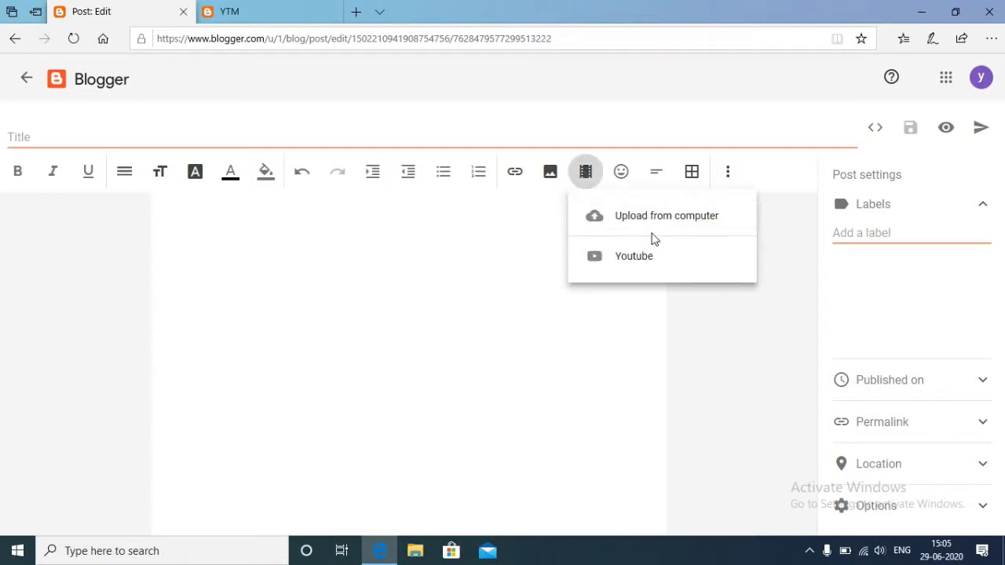
pyautogui.click(648, 295)
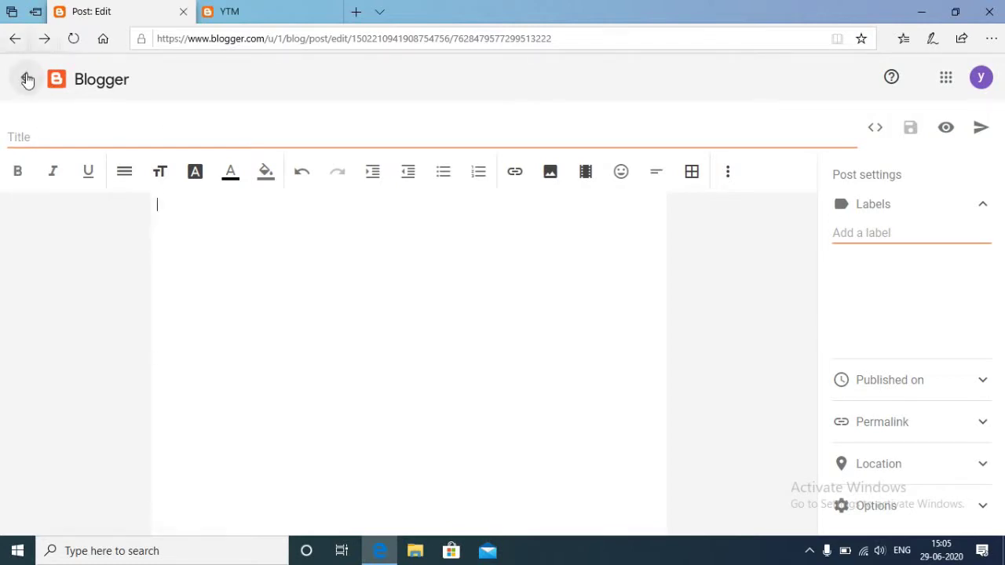
pyautogui.click(160, 174)
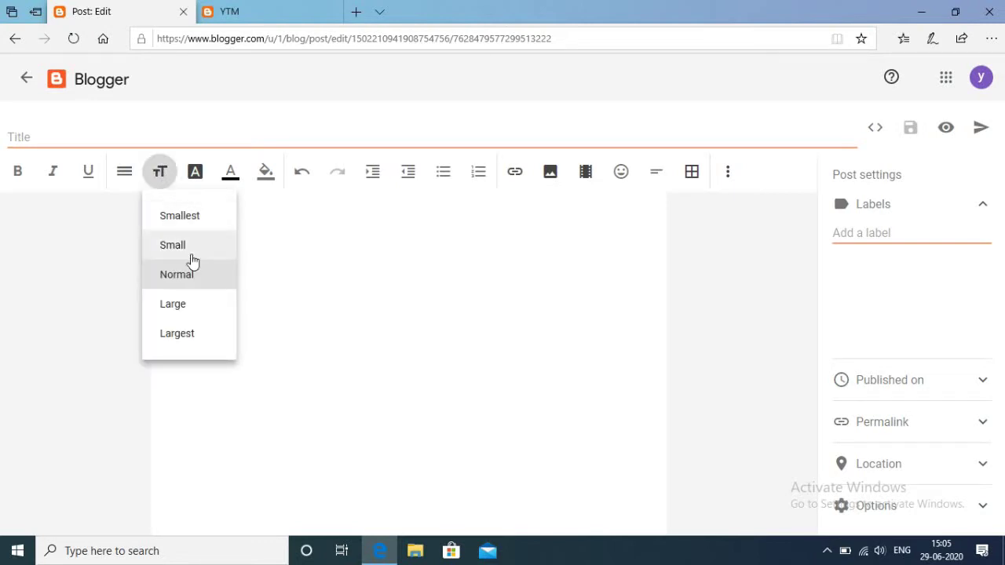
pyautogui.click(376, 177)
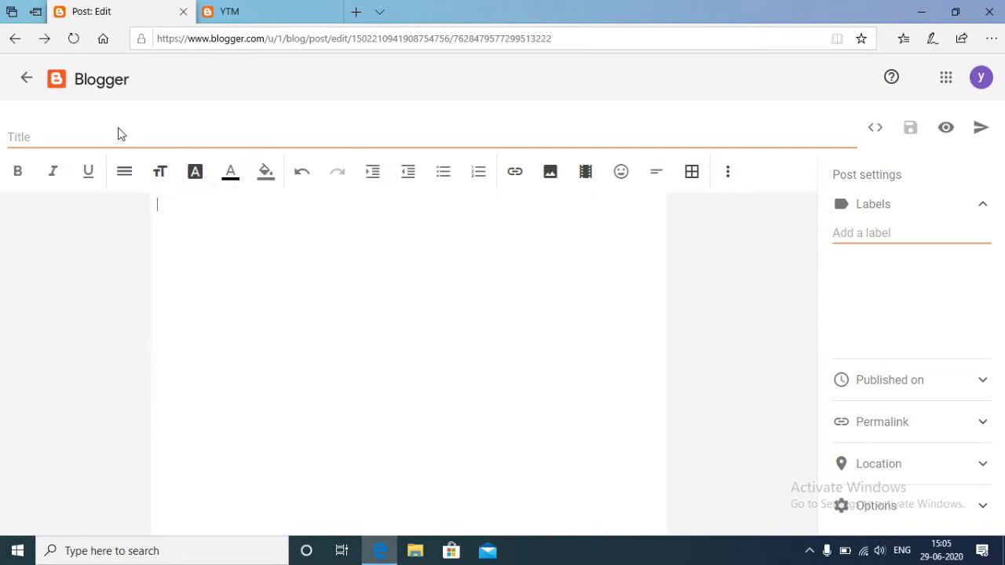